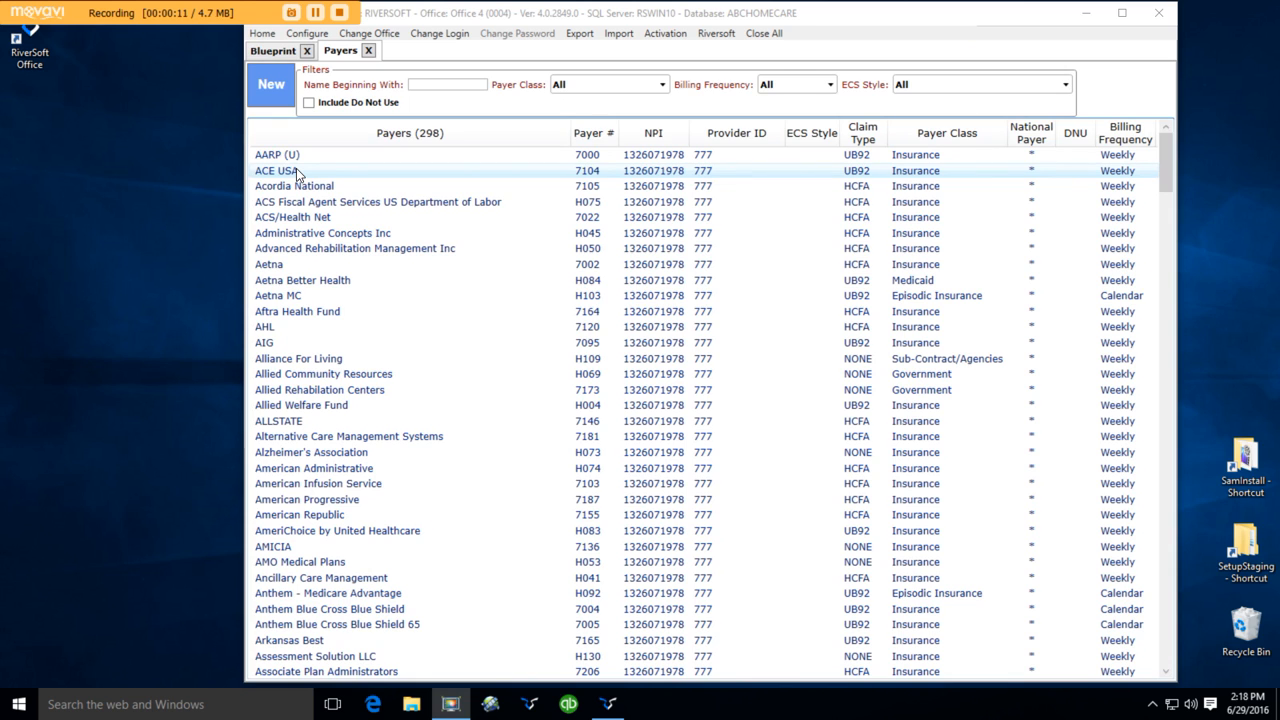
- Filter the payer list by names beginning with "med" and open the Medicare NHIC payer record
click(421, 87)
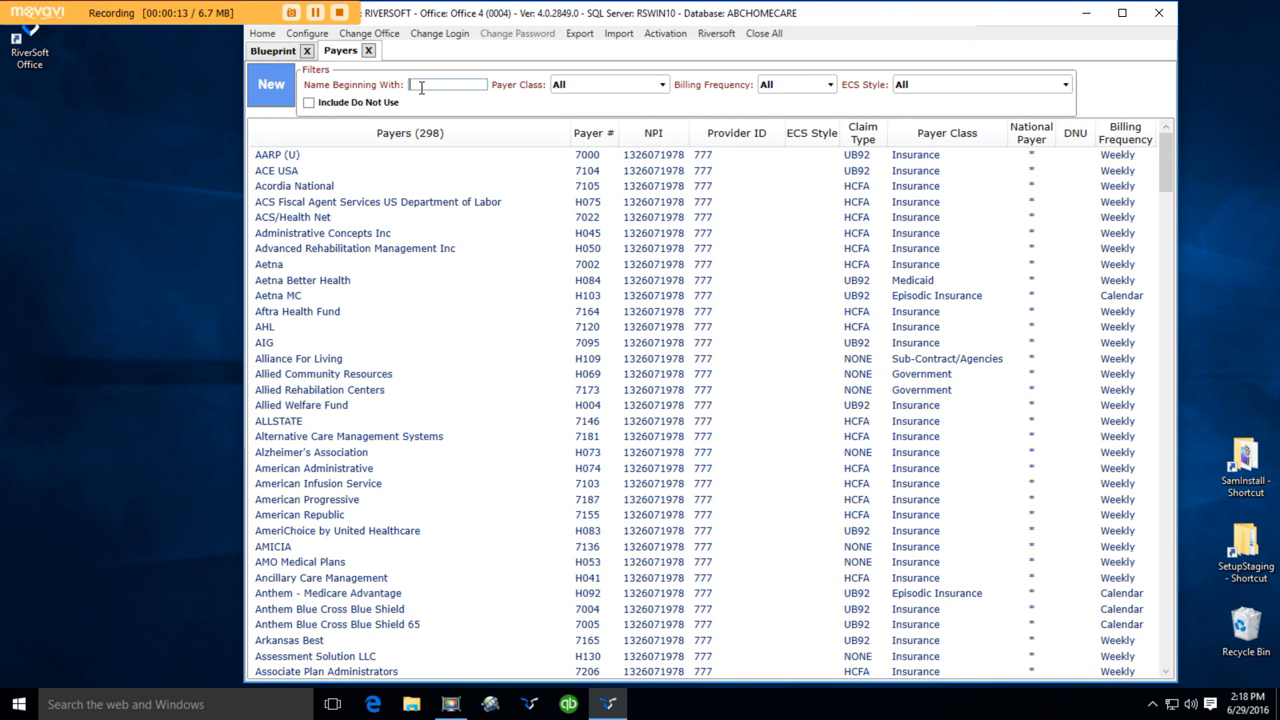
text(med)
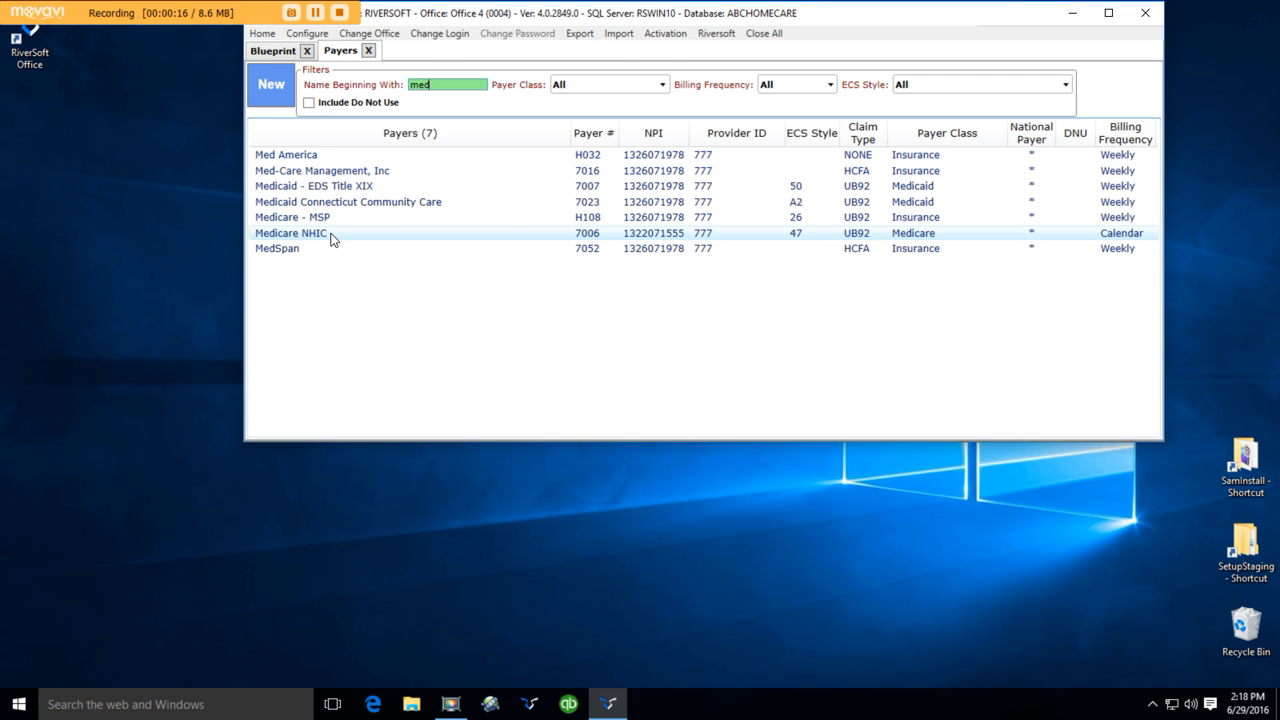
double_click(332, 236)
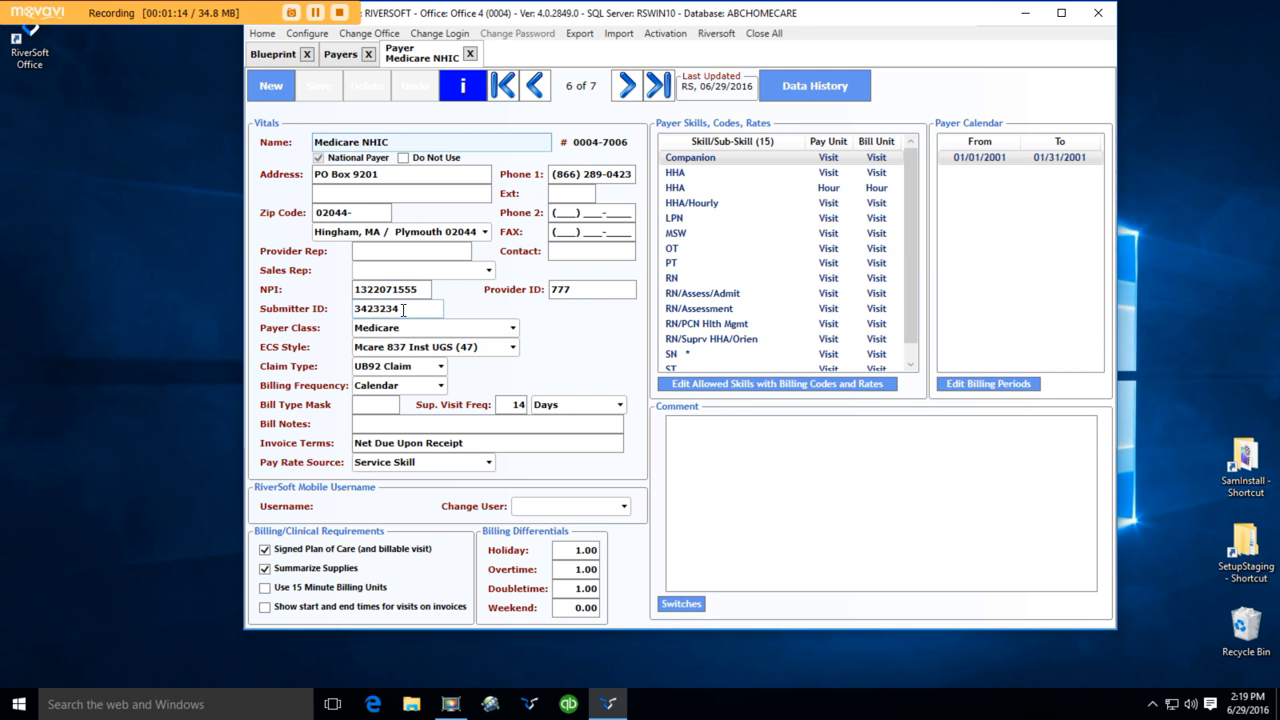
- Look through the available ECS Style options for the Medicare NHIC payer without choosing another one
click(513, 347)
scroll(588, 478, down, 2)
drag(590, 472, 590, 566)
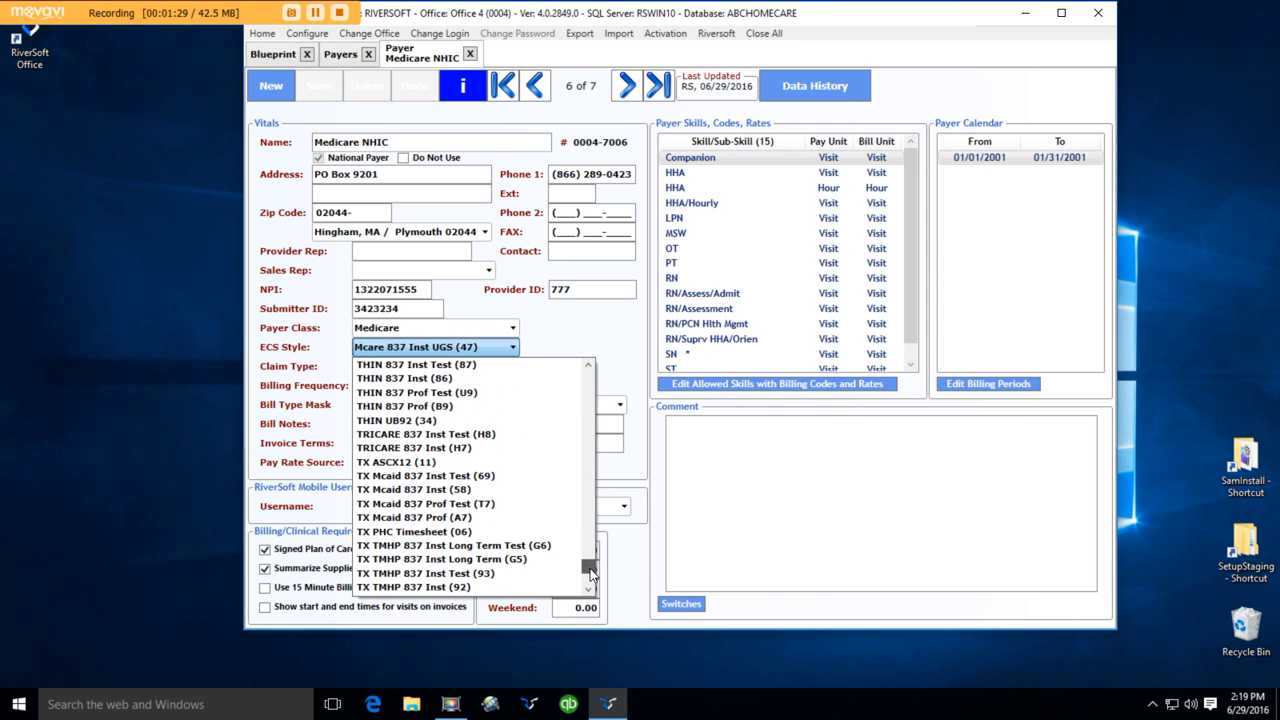
click(539, 343)
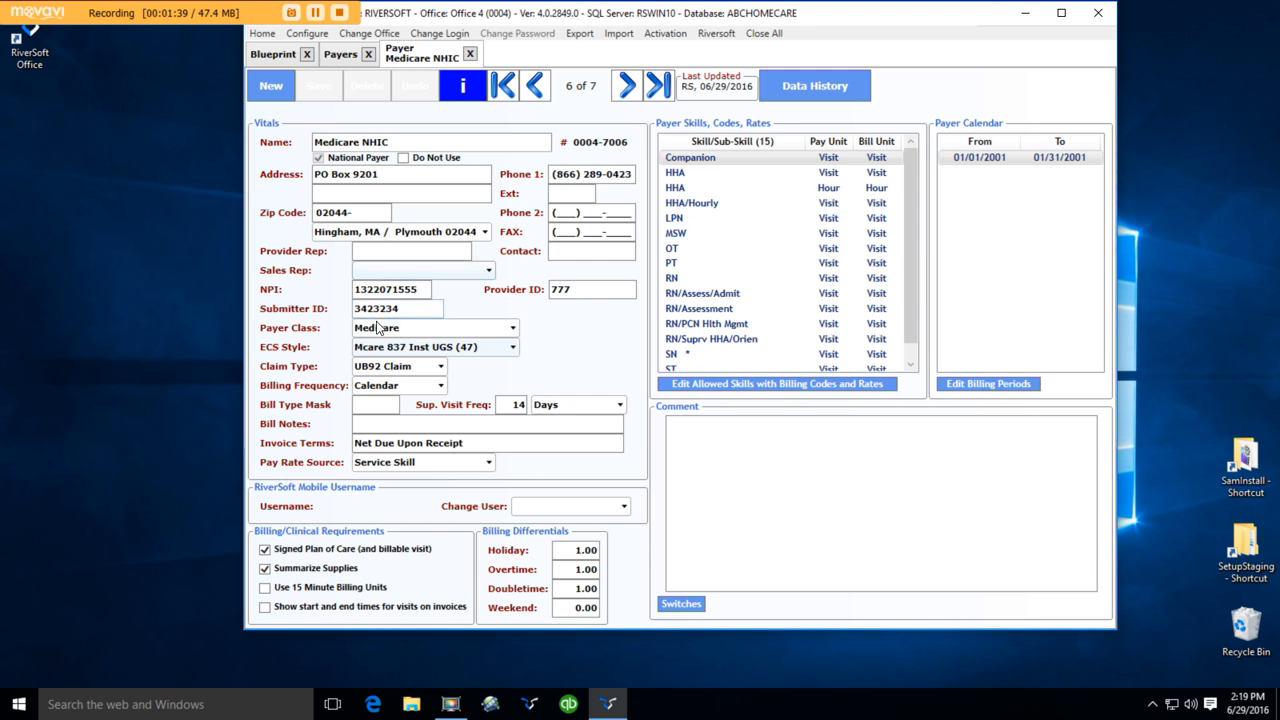
- Examine the Payer Class description and its available choices, leaving the class as Medicare
mouse_move(404, 331)
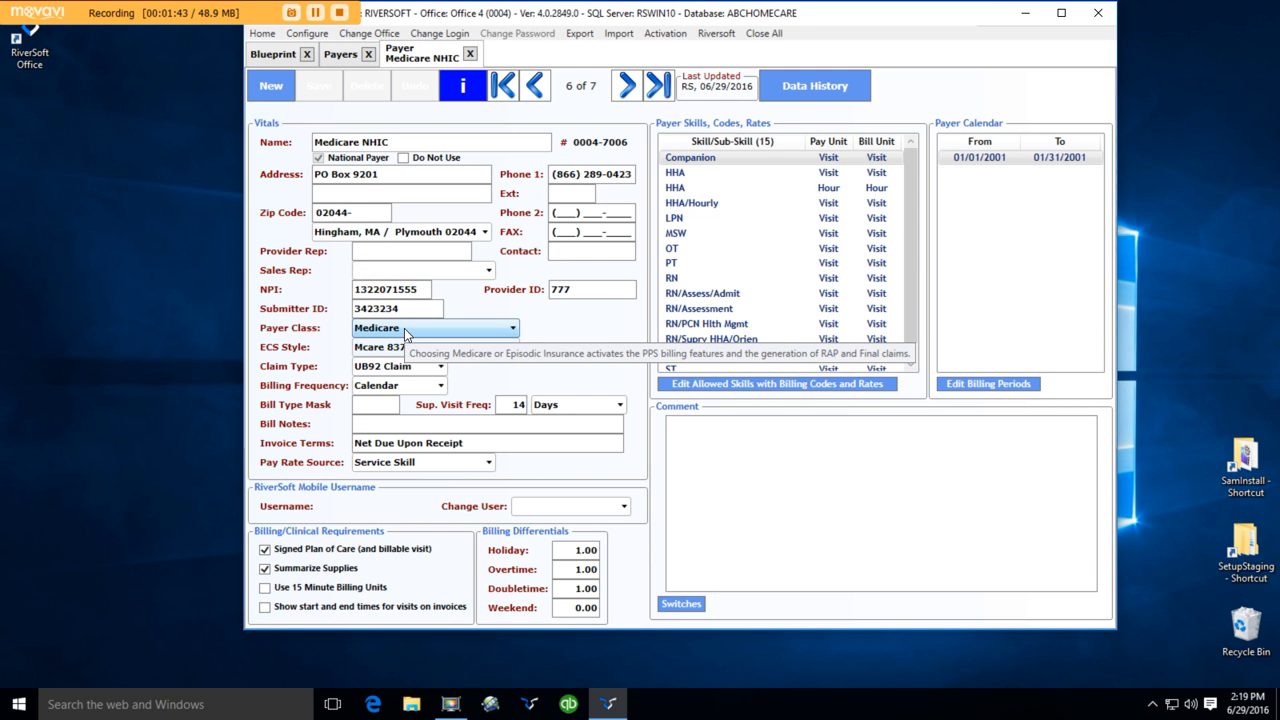
click(404, 328)
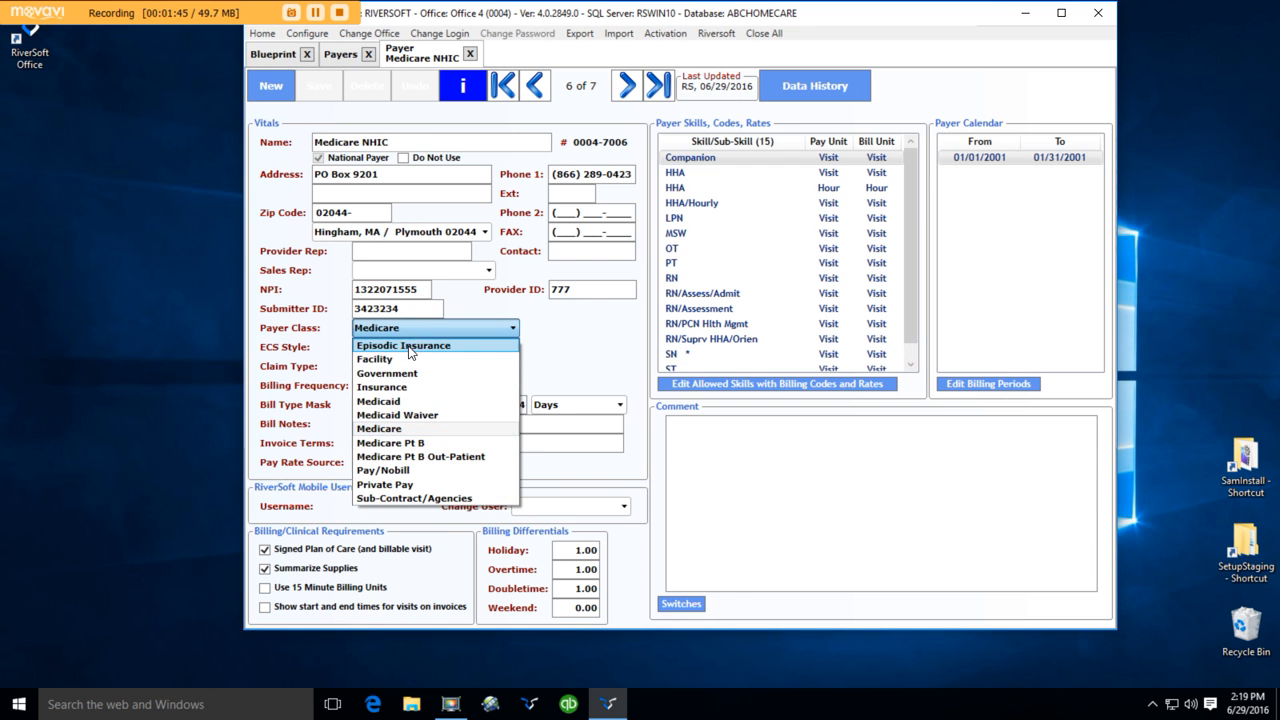
click(545, 336)
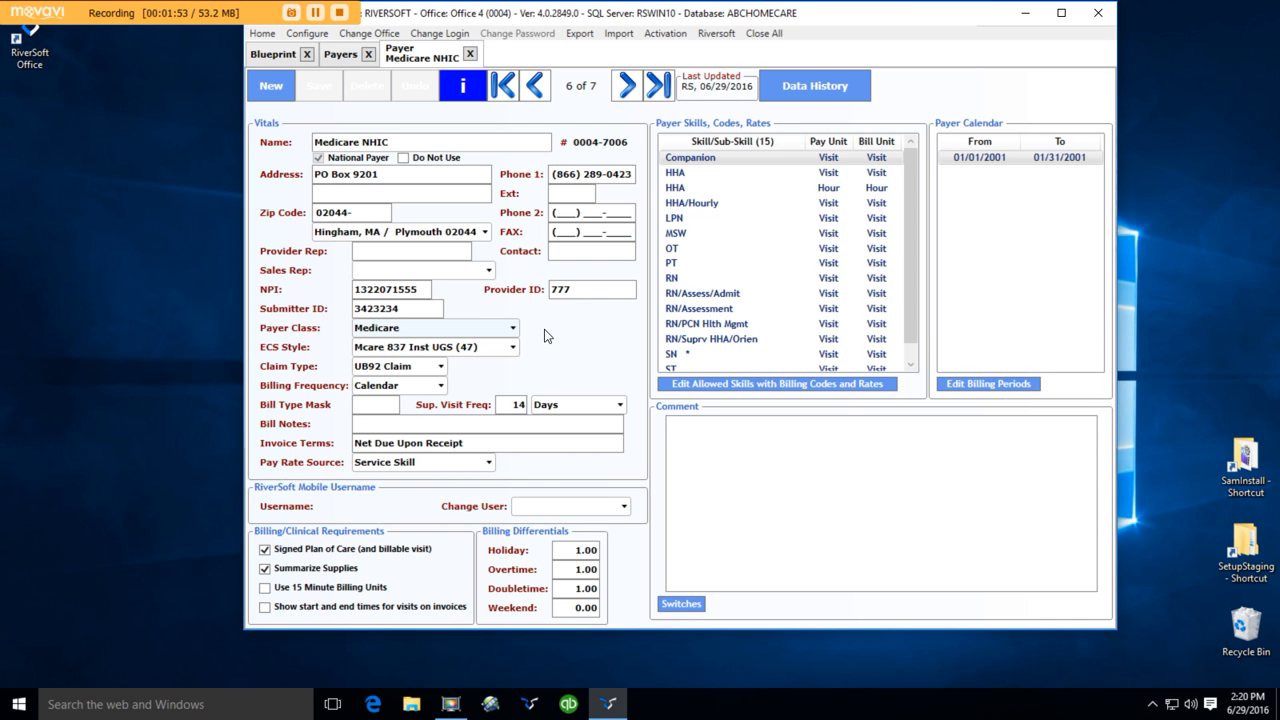
click(511, 328)
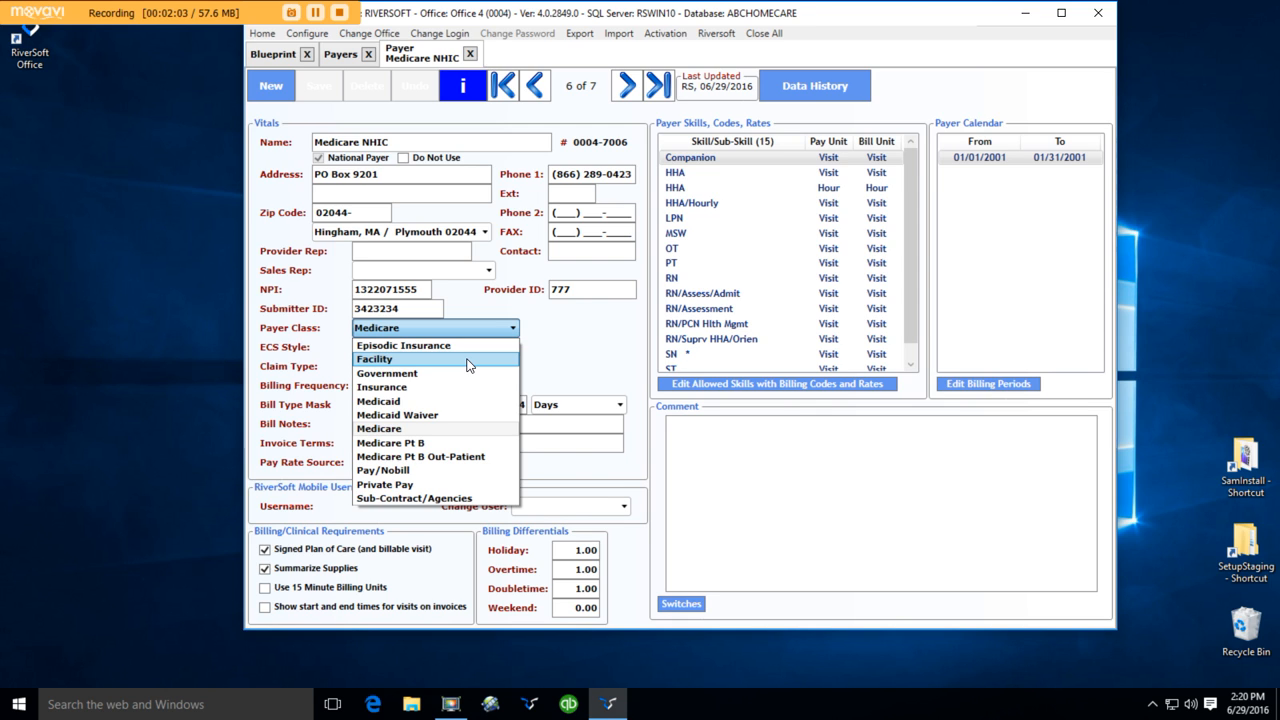
click(572, 339)
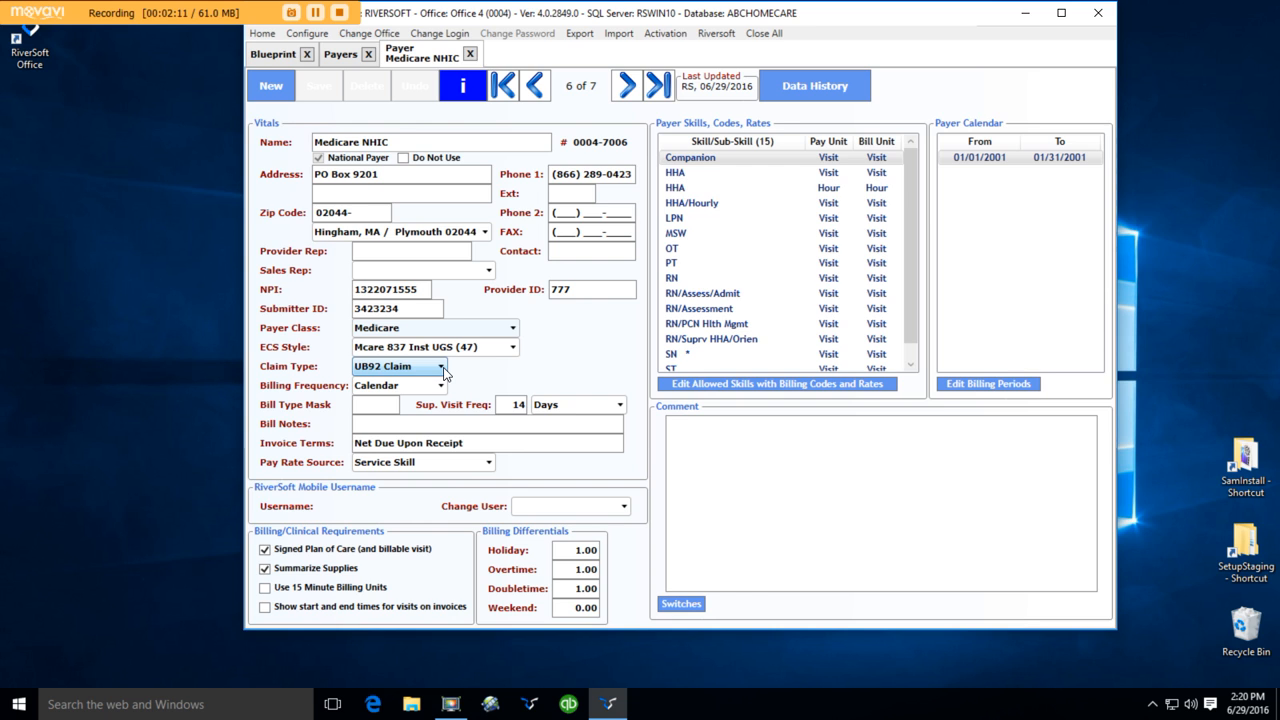
- Review the Claim Type and Billing Frequency options, keeping UB92 Claim and Calendar
click(441, 367)
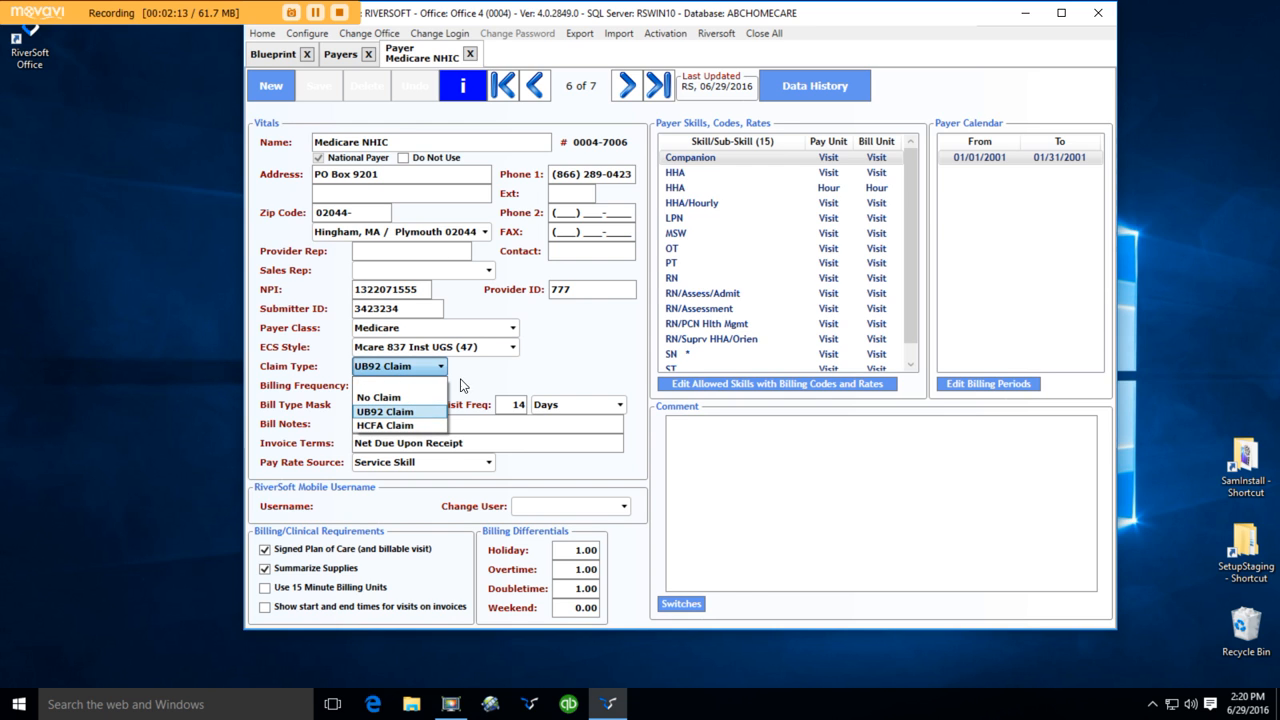
click(492, 366)
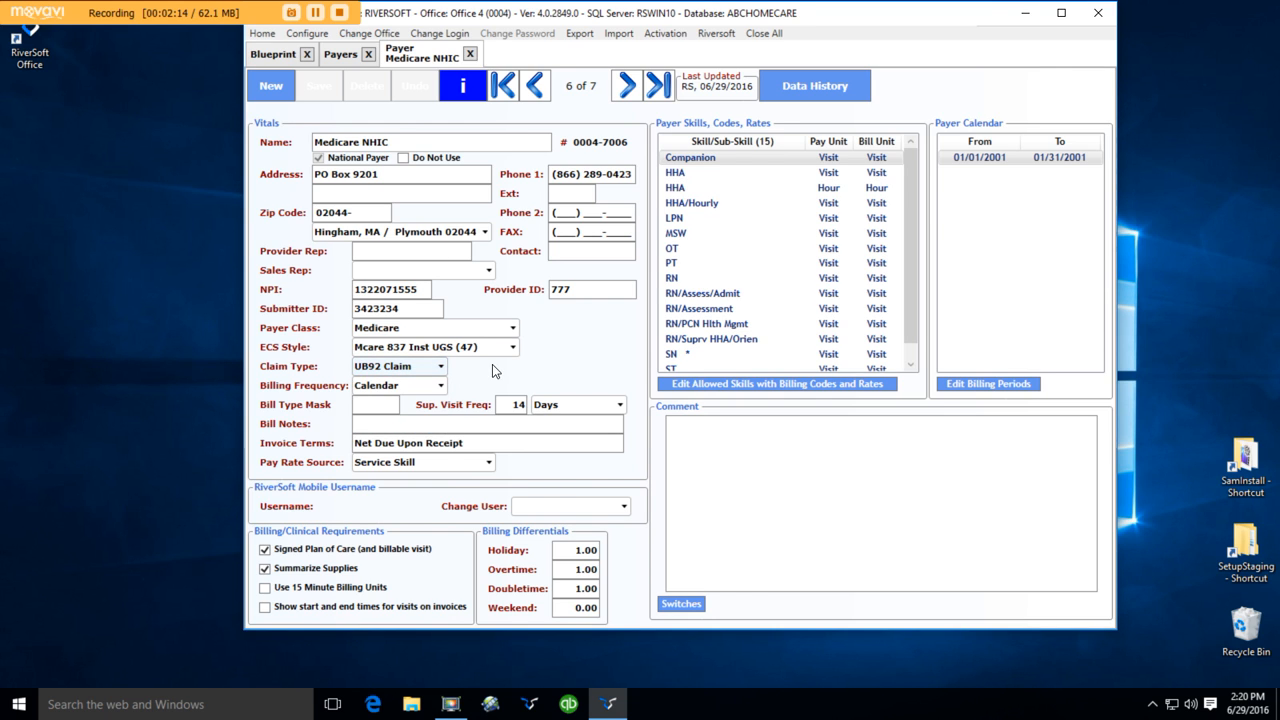
click(441, 388)
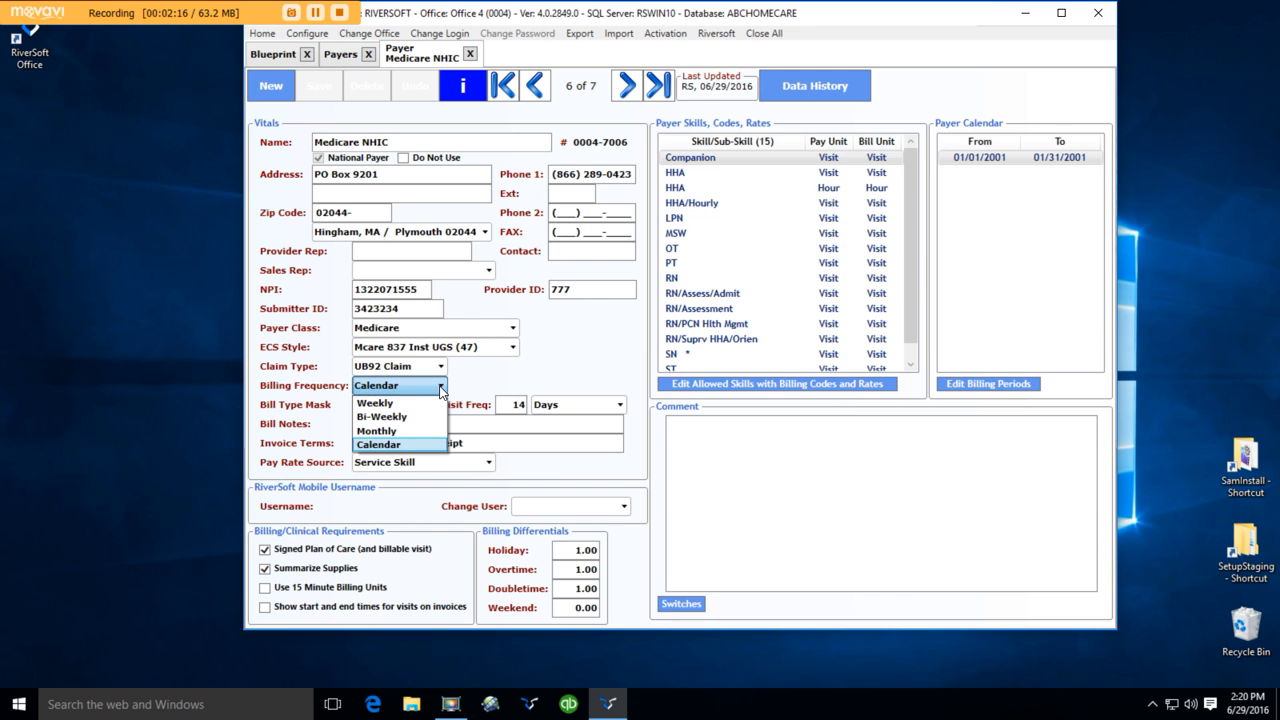
click(409, 443)
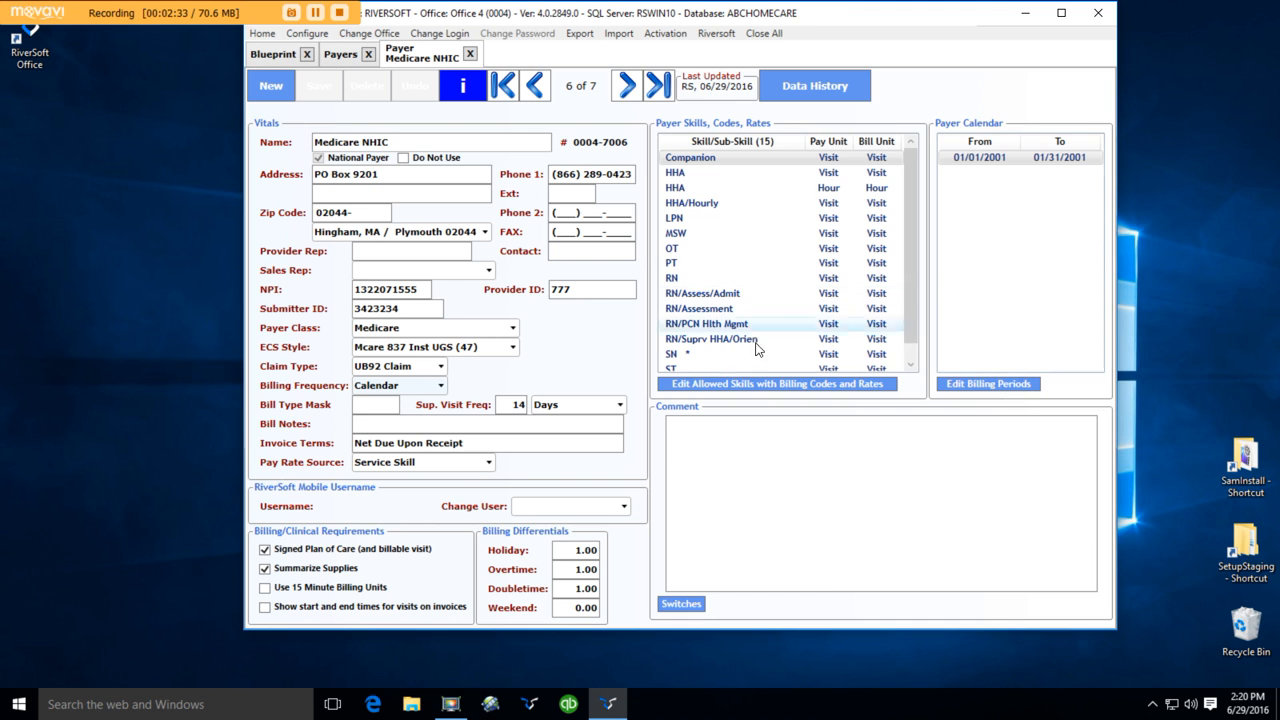
click(441, 387)
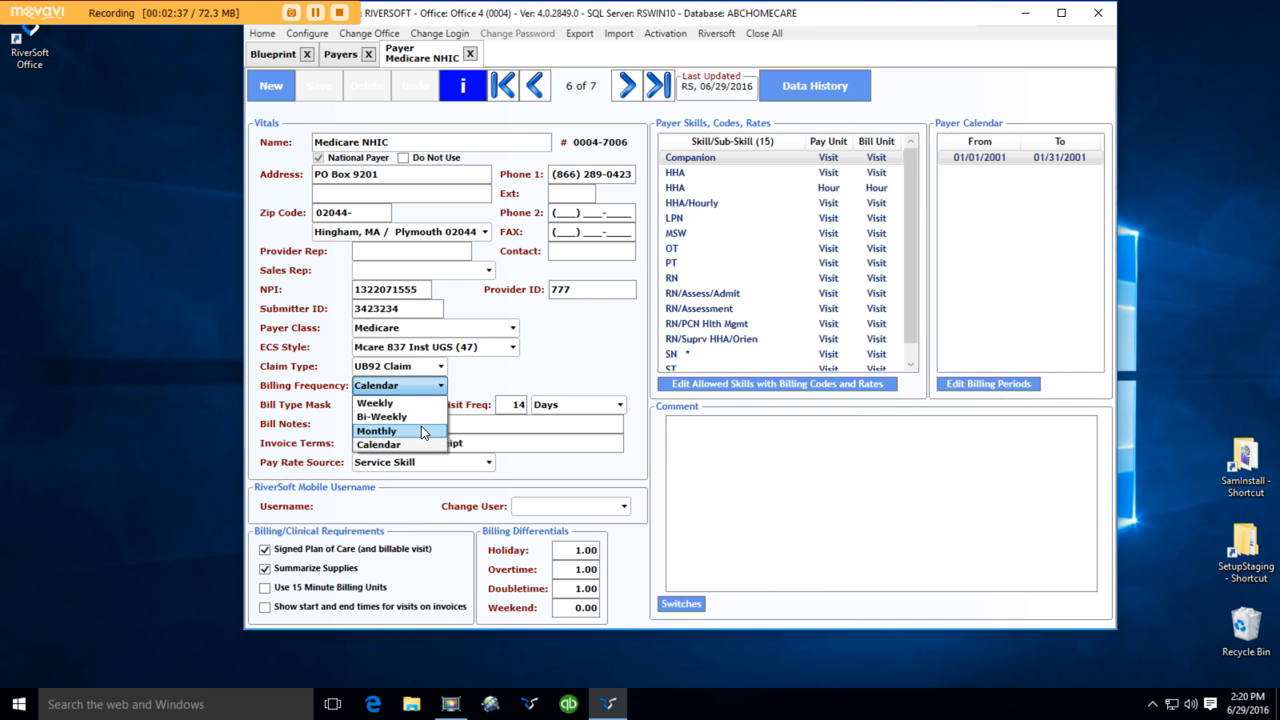
click(477, 389)
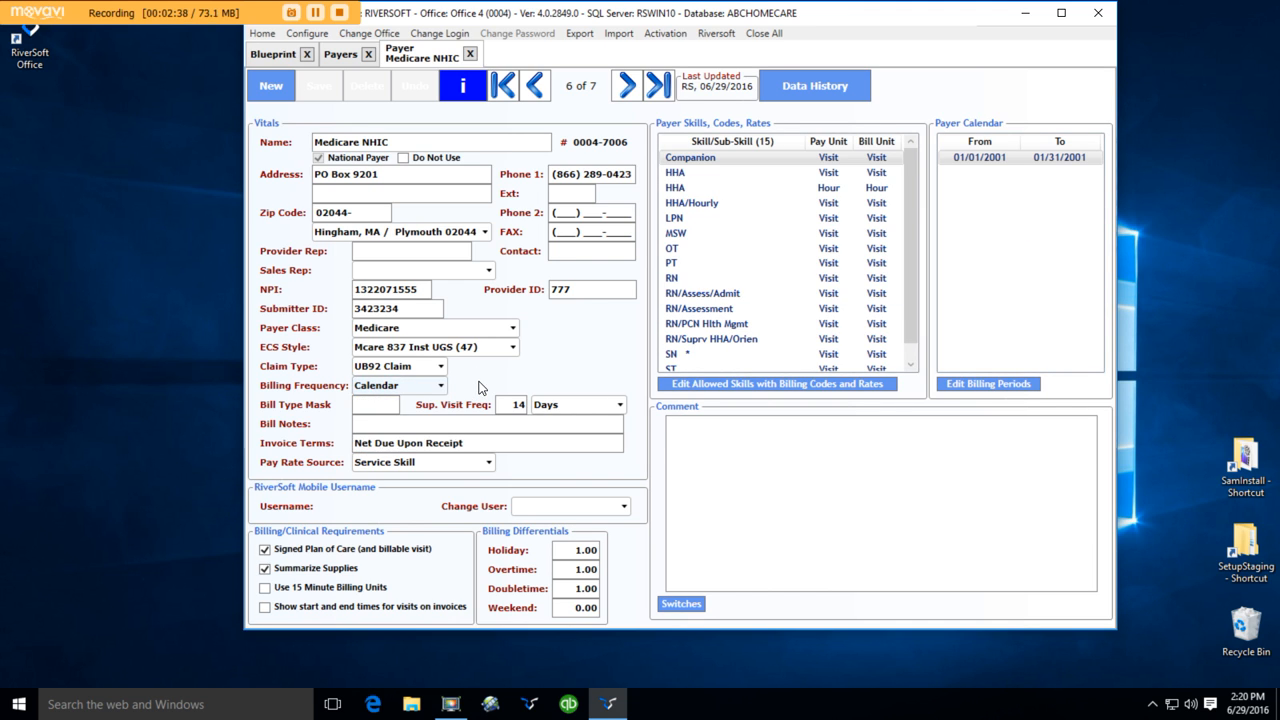
- Check the Bill Type Mask field and the Pay Rate Source options, keeping Service Skill as the source
click(371, 410)
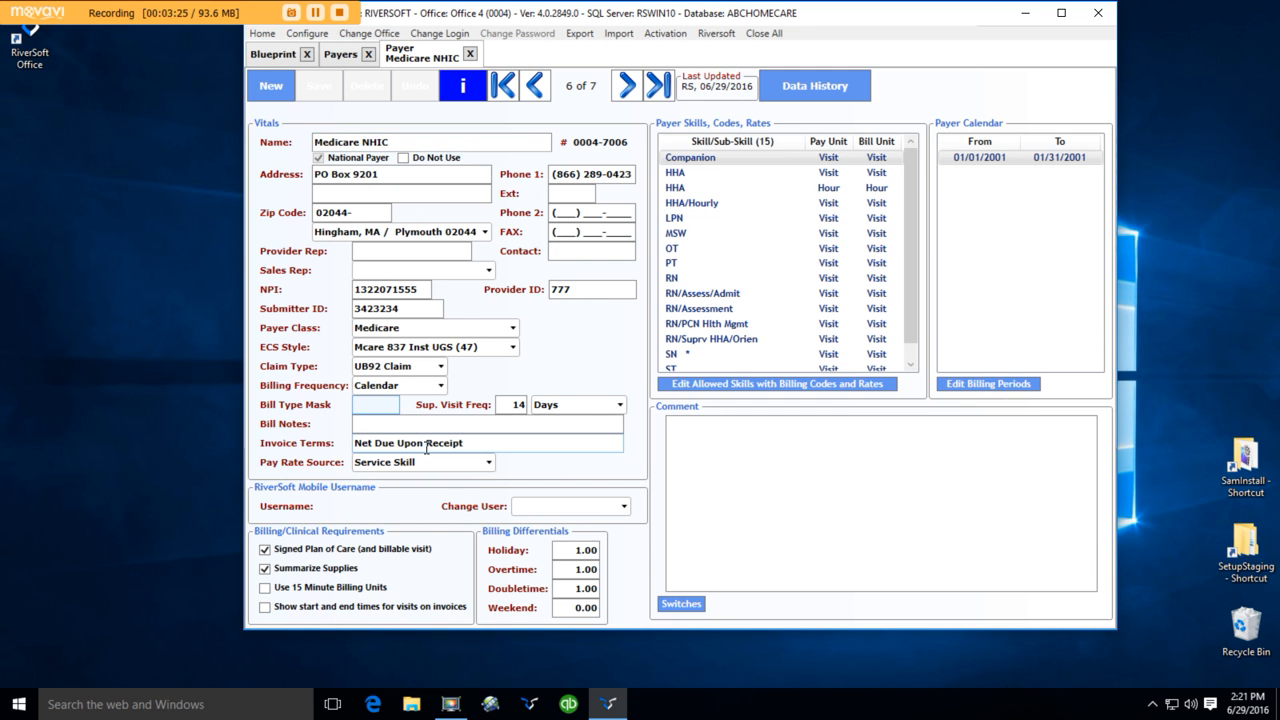
click(490, 465)
click(492, 465)
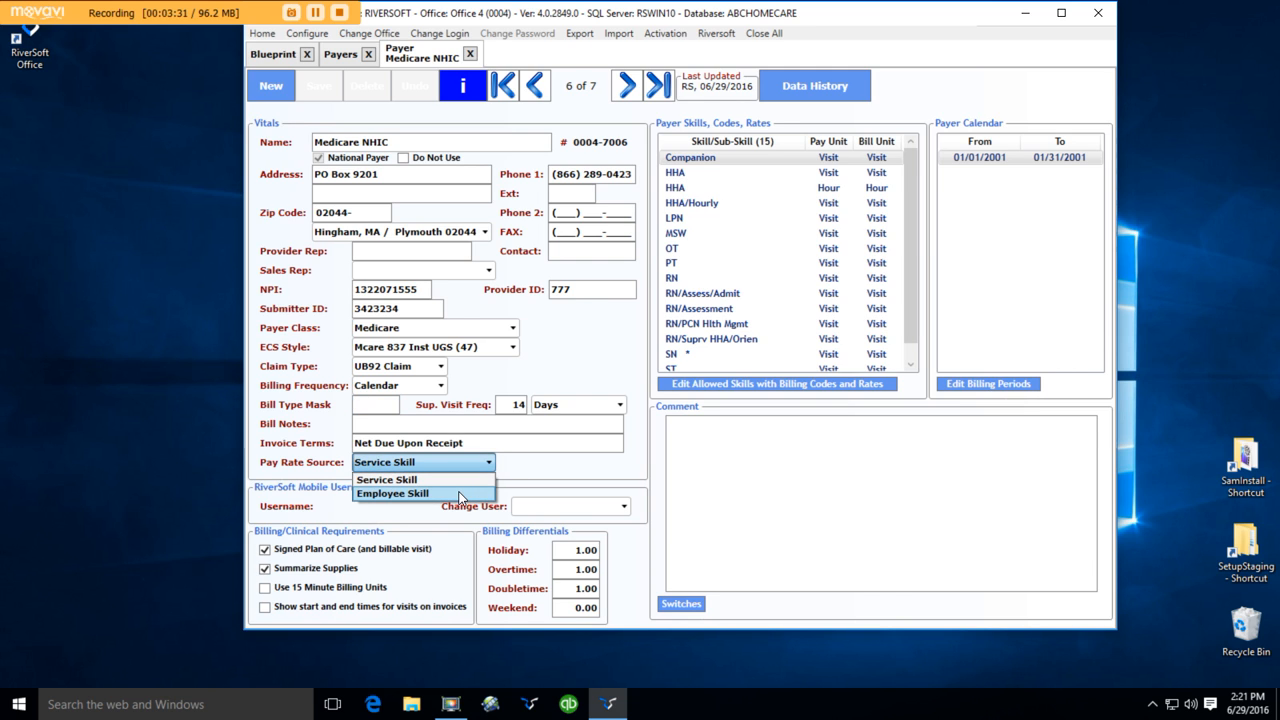
click(518, 468)
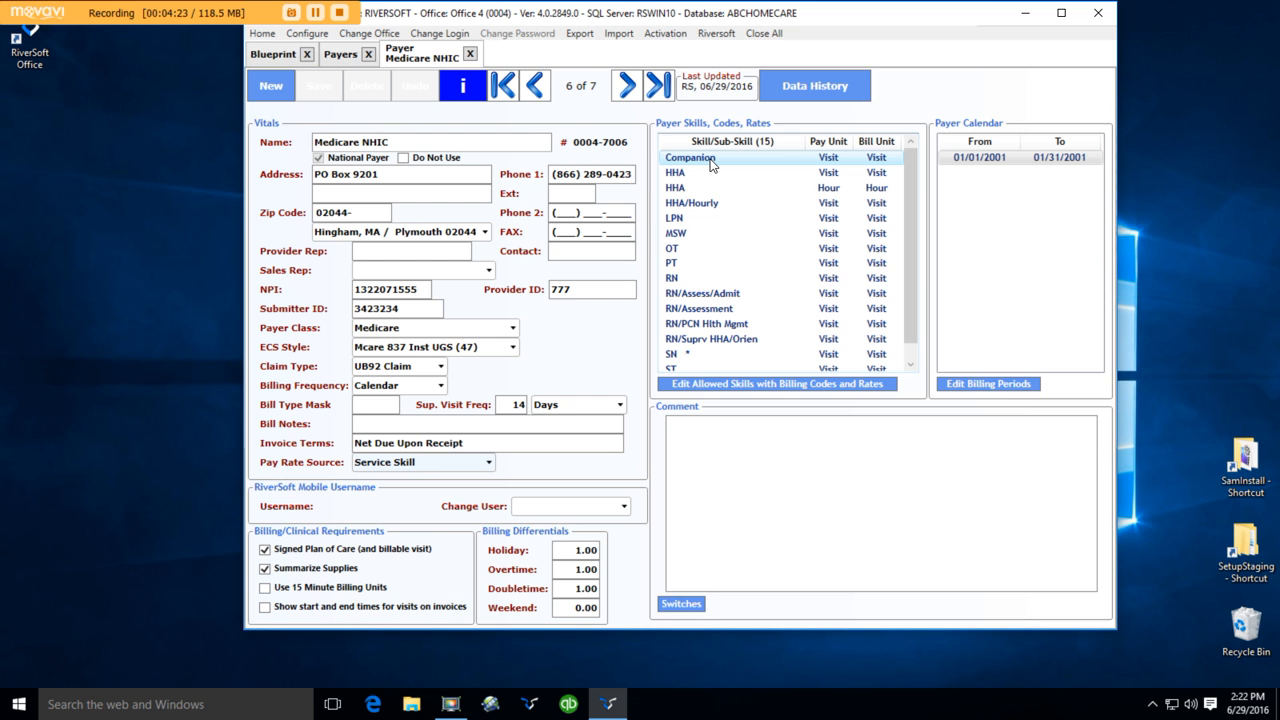
- View the payer's allowed skills with billing codes and rates for Companion and hourly HHA, closing the skills page when done
click(730, 383)
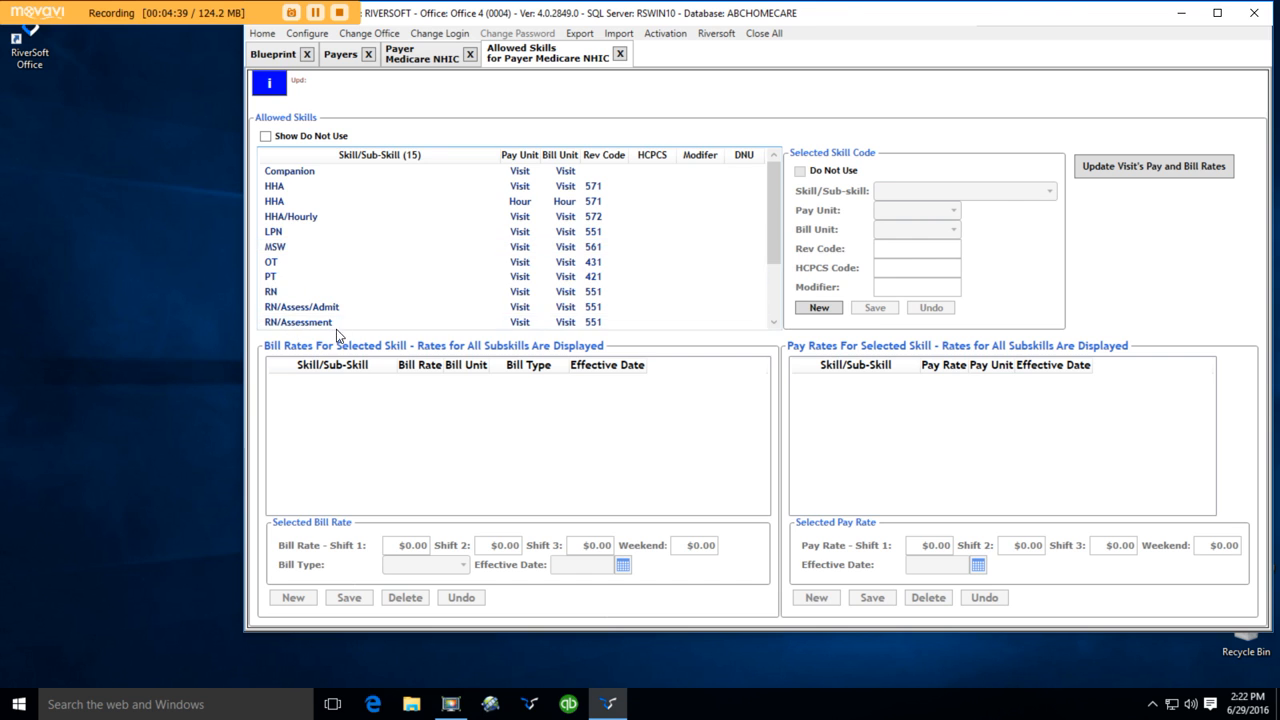
click(364, 174)
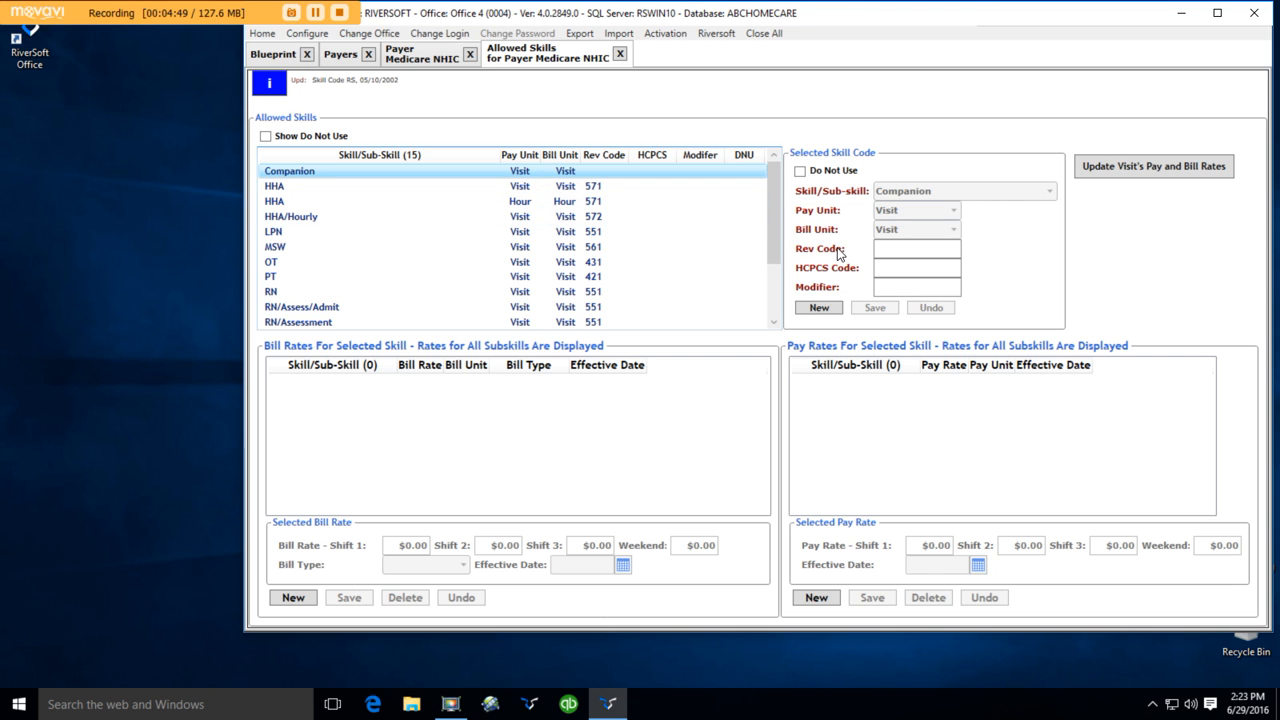
click(883, 248)
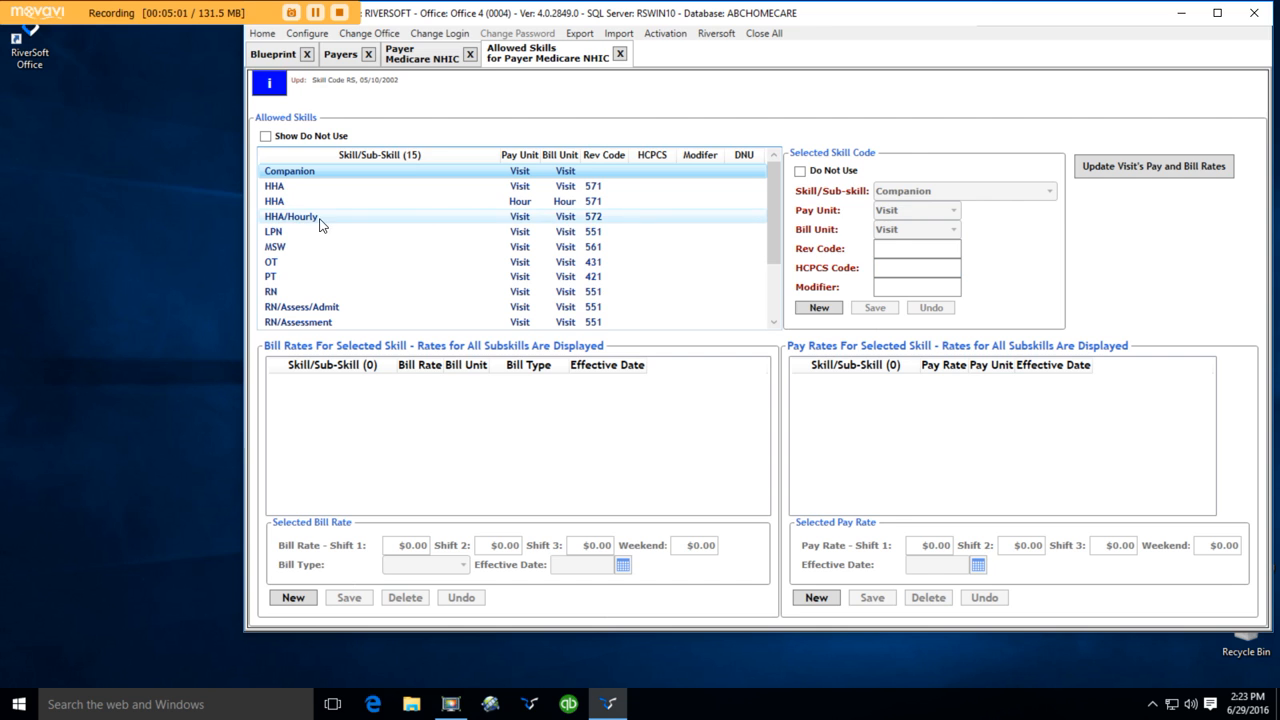
click(289, 207)
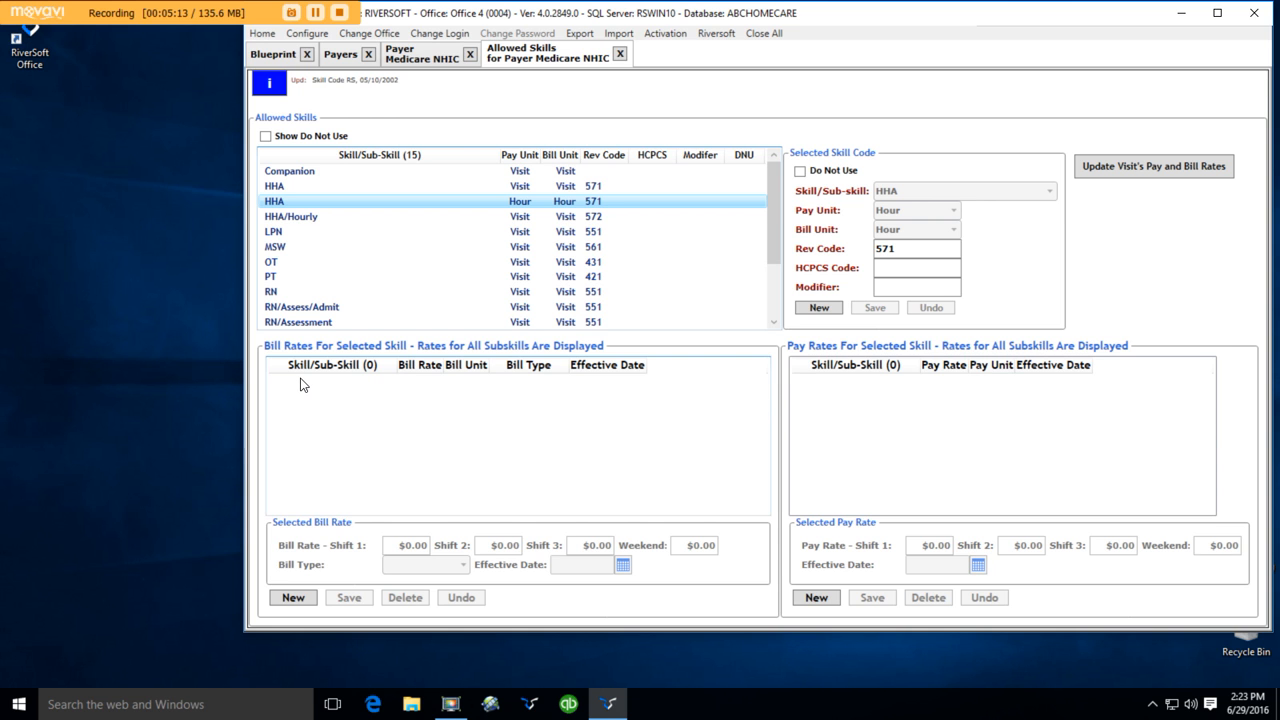
click(620, 56)
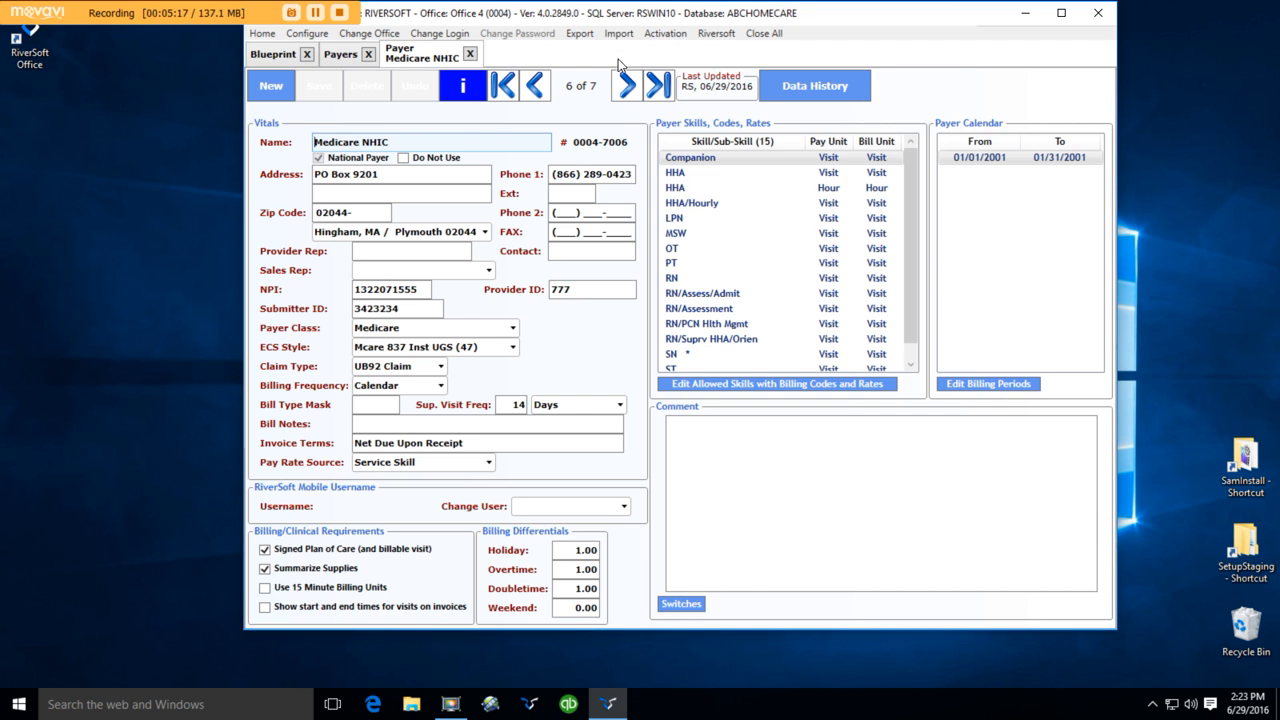
- Search the payer switches for "invoices" and "invoice", clear the search to view the full list, and close the switch list
click(688, 603)
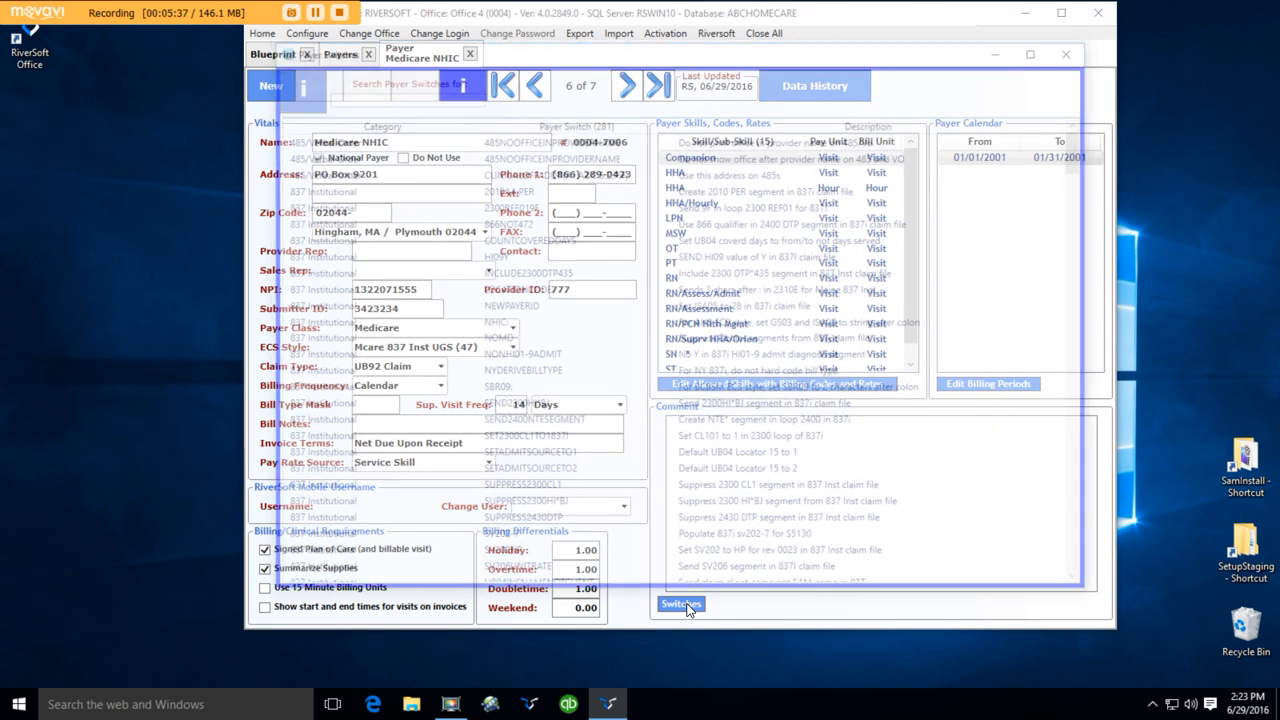
click(325, 97)
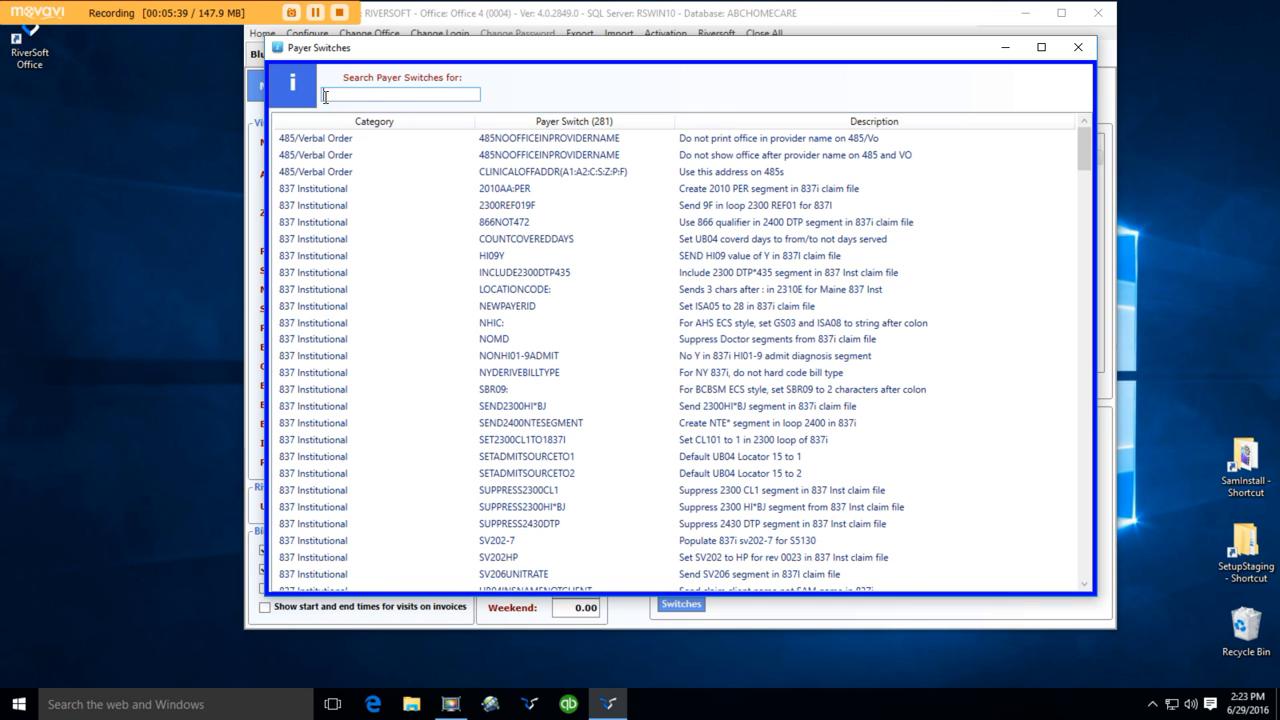
text(ino)
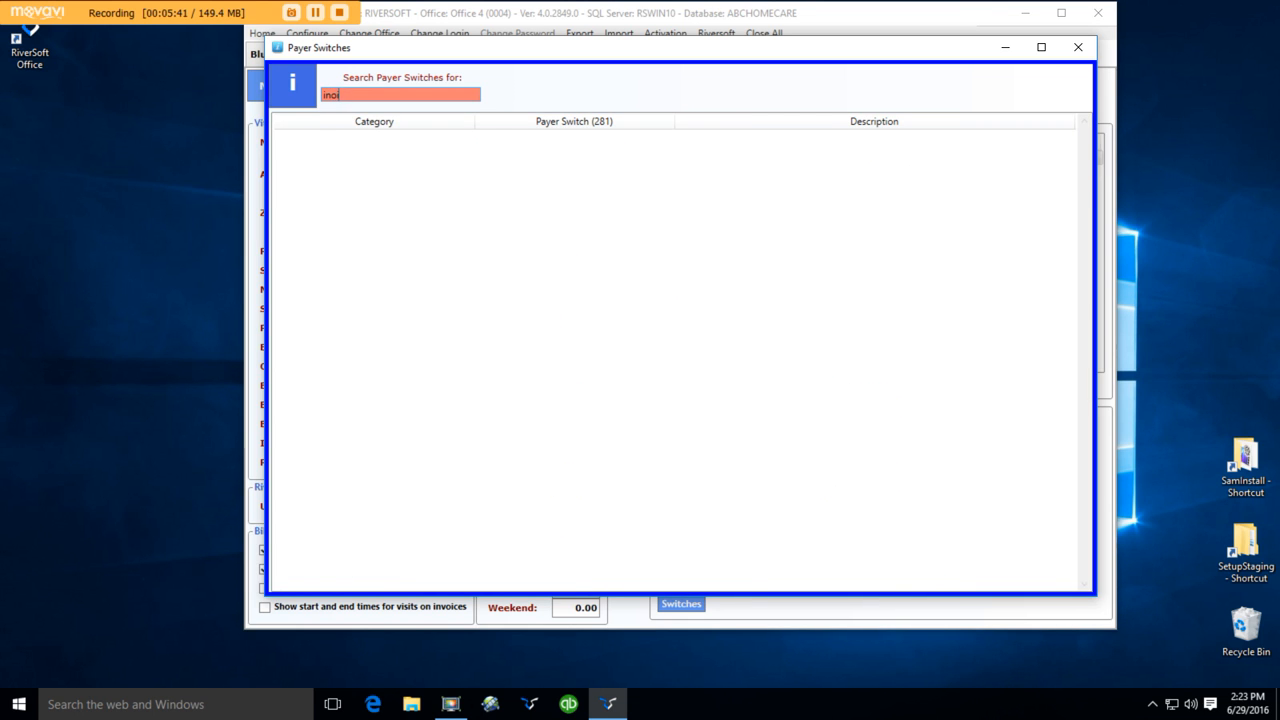
key(BackSpace)
text(voices)
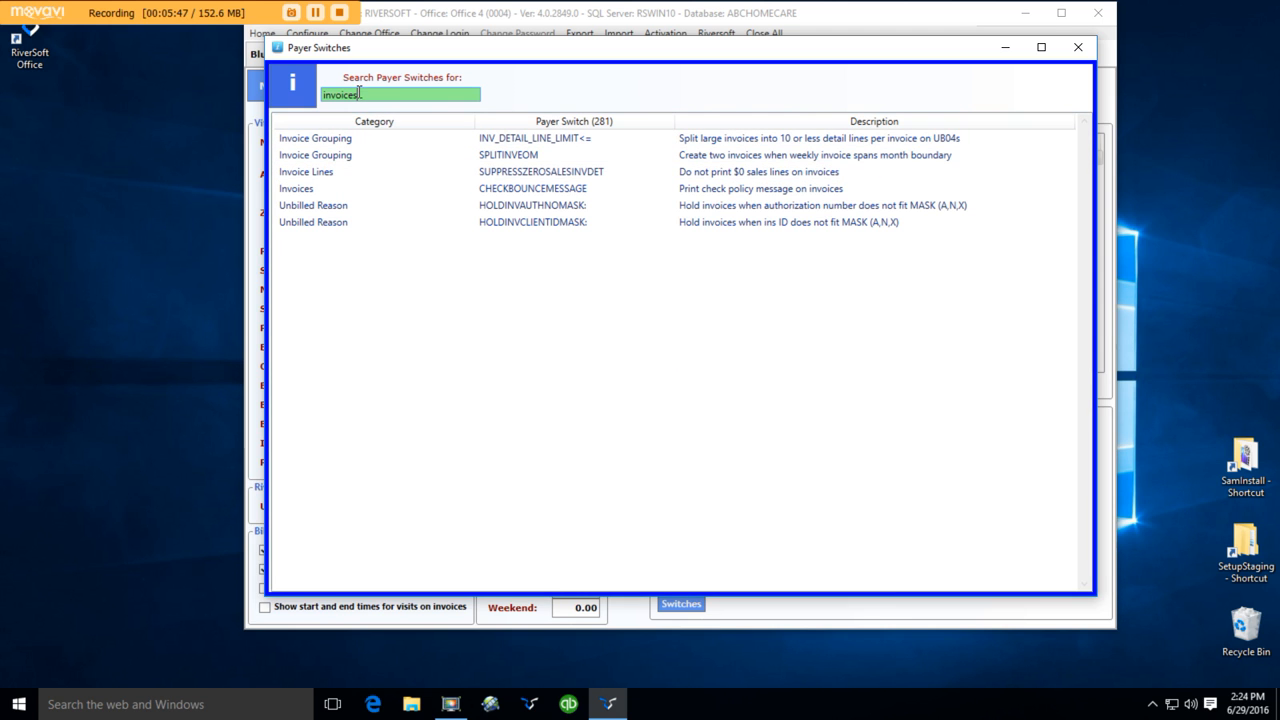
key(BackSpace)
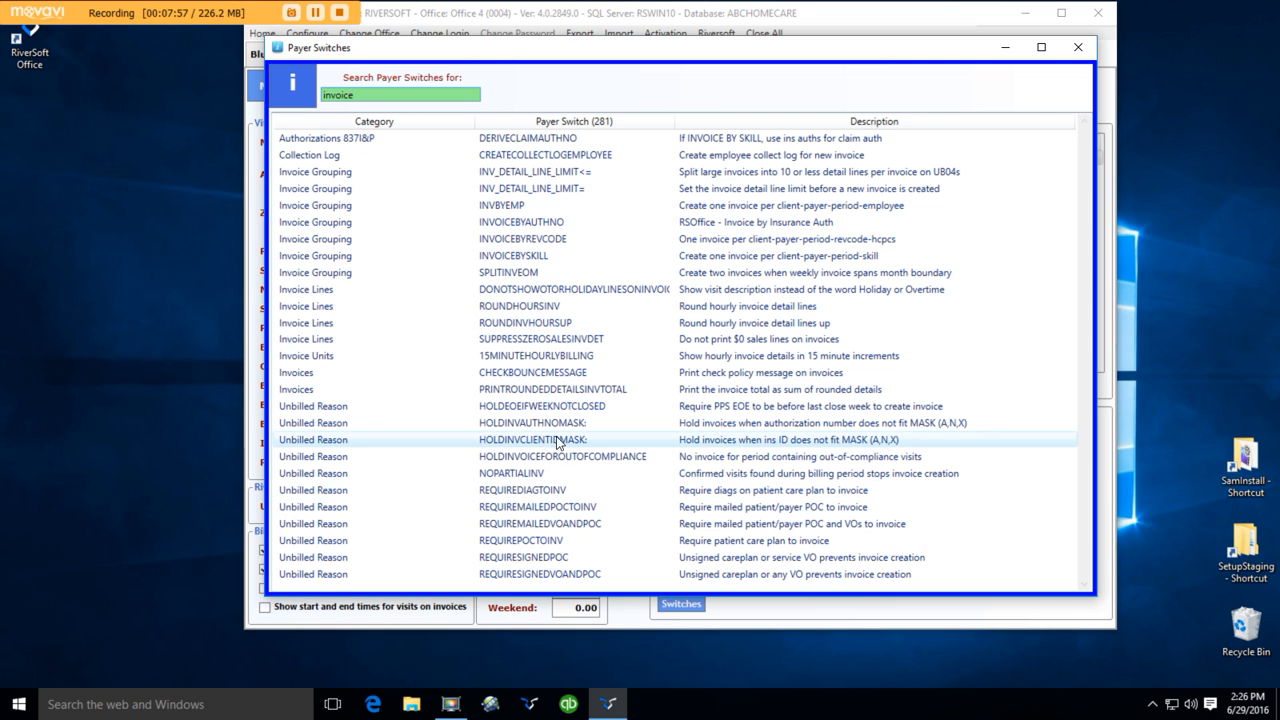
drag(364, 96, 320, 97)
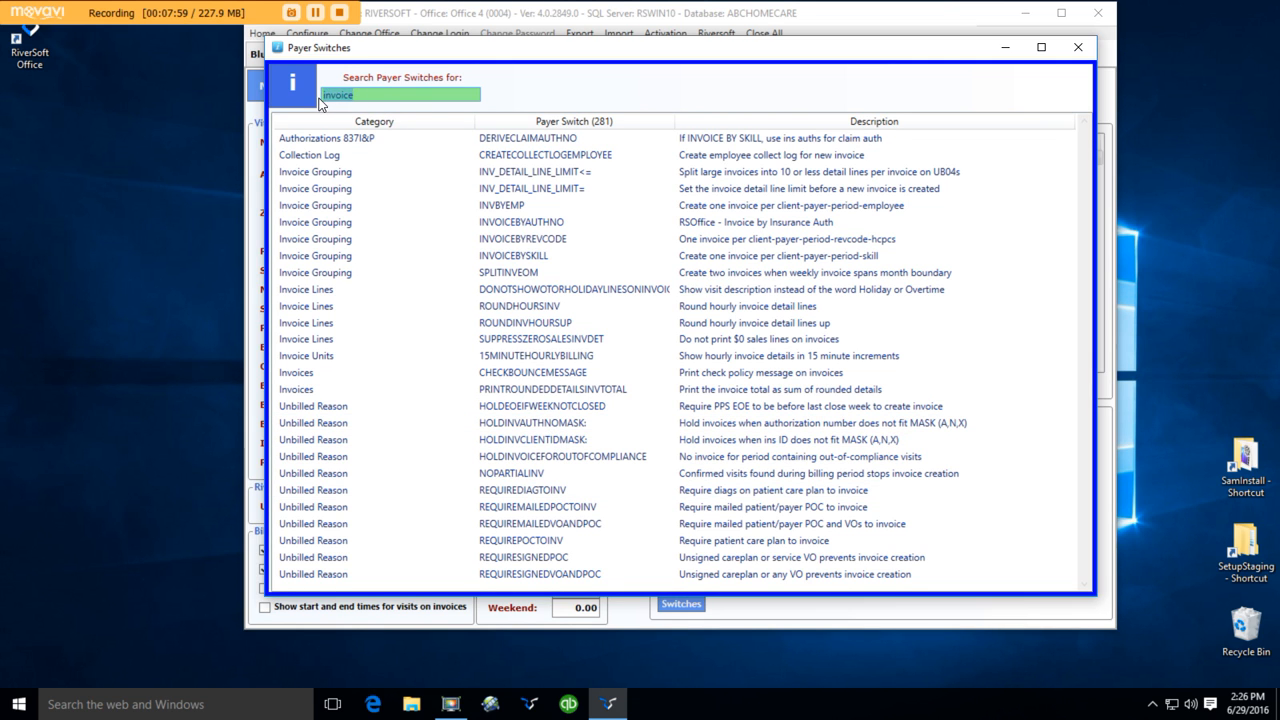
key(BackSpace)
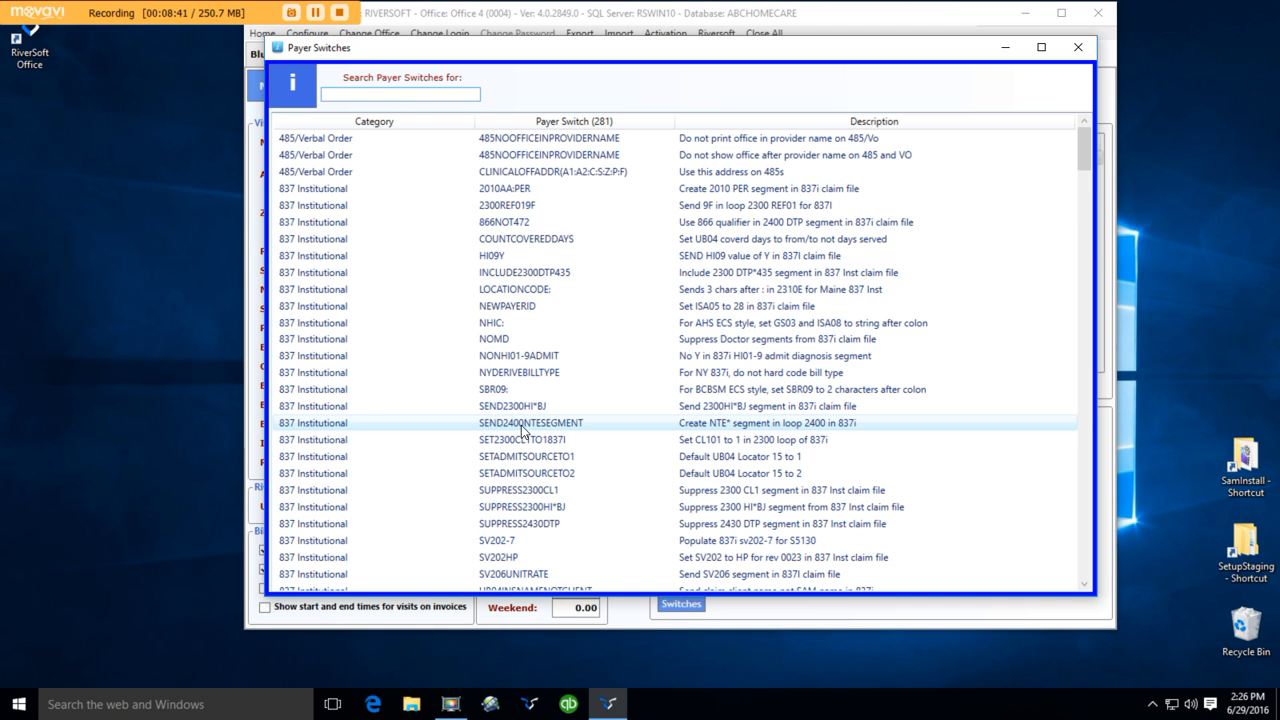
click(1078, 47)
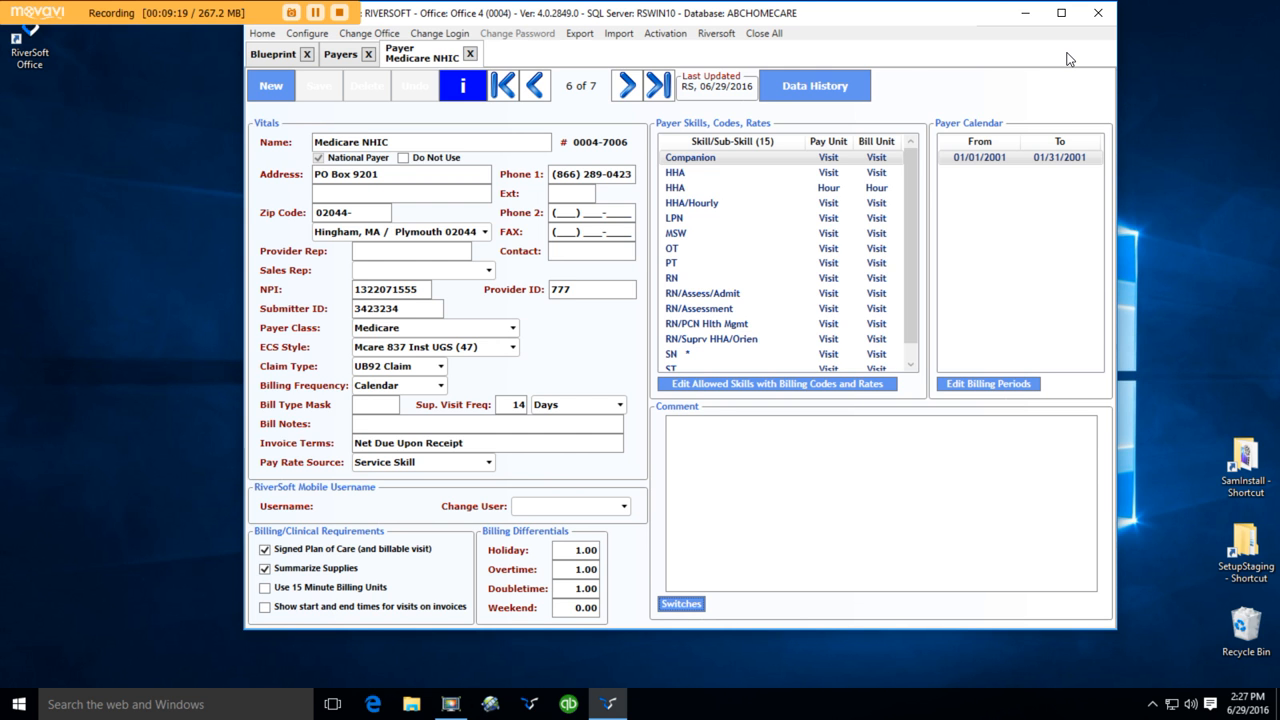
- View the data history report for the Medicare NHIC payer and close it
click(840, 86)
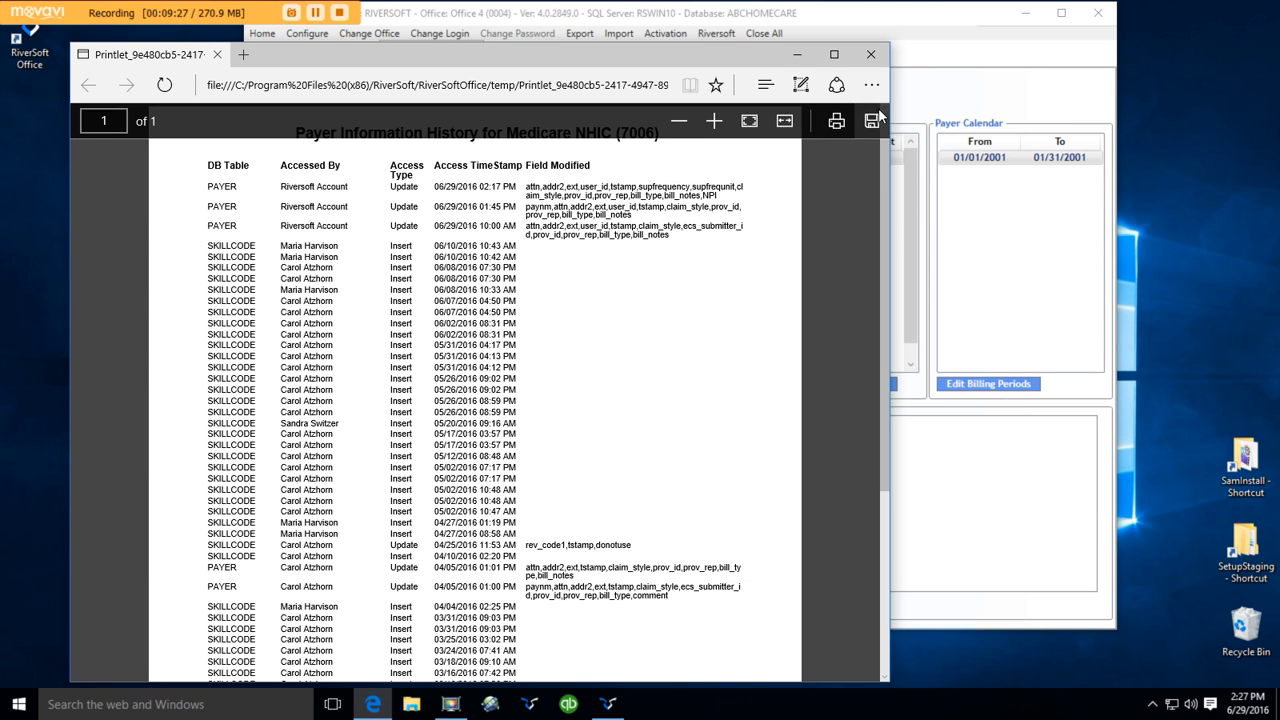
click(870, 54)
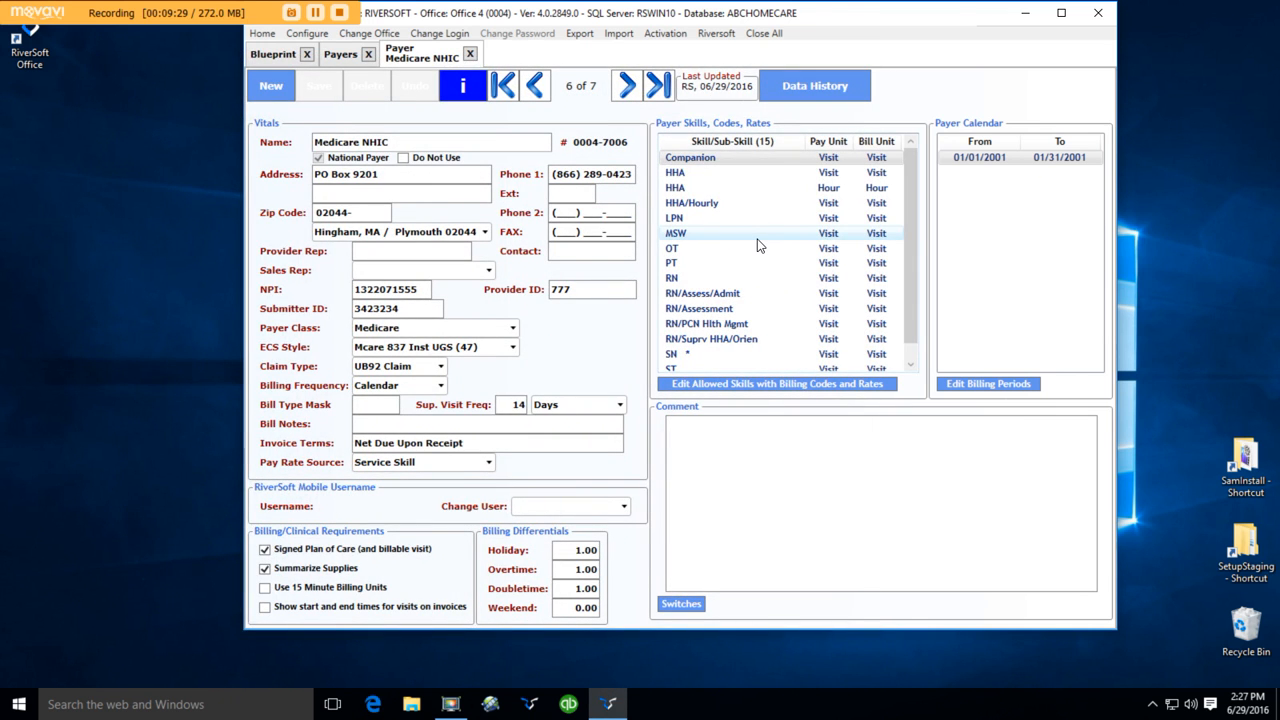